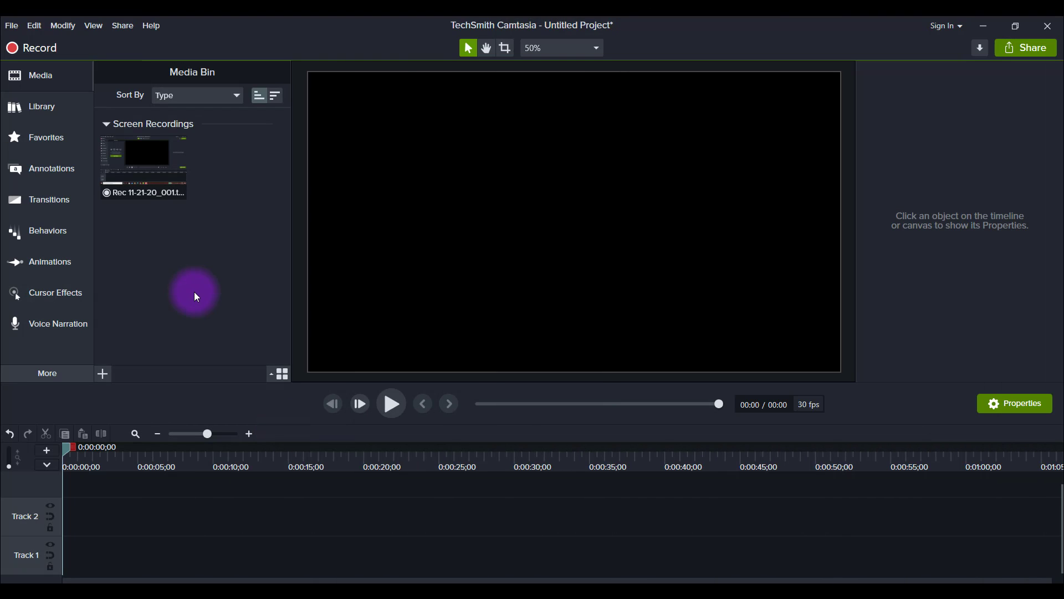
Place the screen recording Rec 11-21-20_001 at the start of the timeline on Tracks 1 and 2 and play it back
{"action": "left_click_drag", "start_coordinate": [140, 154], "coordinate": [53, 544]}
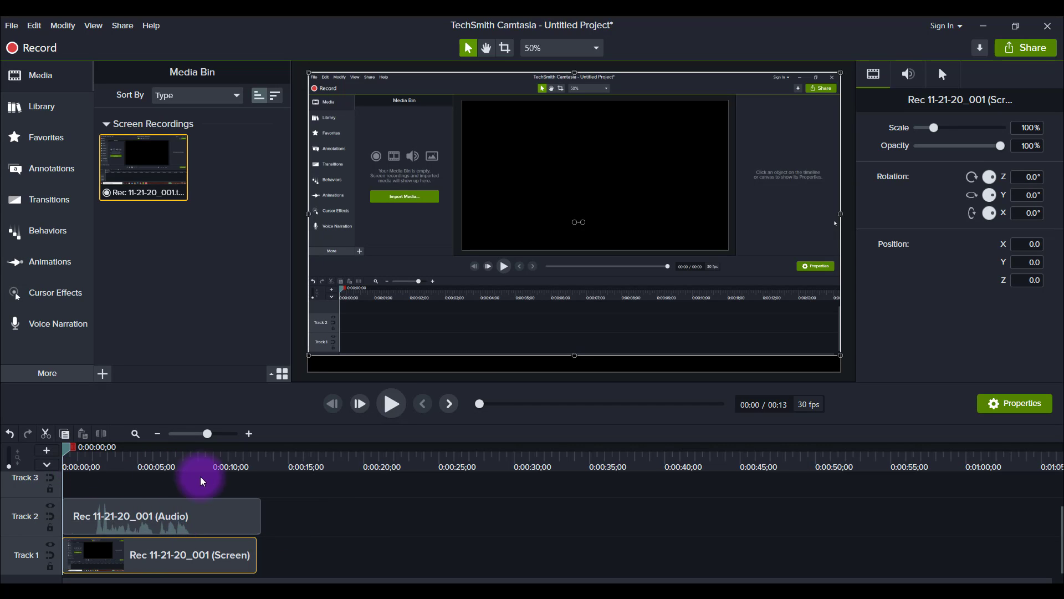
{"action": "left_click", "coordinate": [250, 435]}
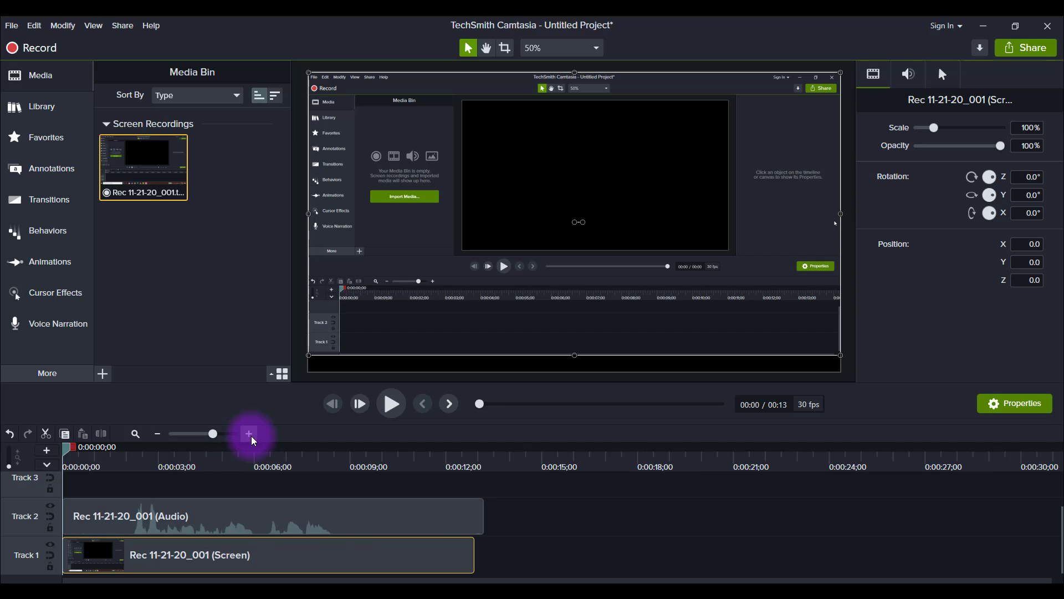
{"action": "left_click", "coordinate": [394, 409]}
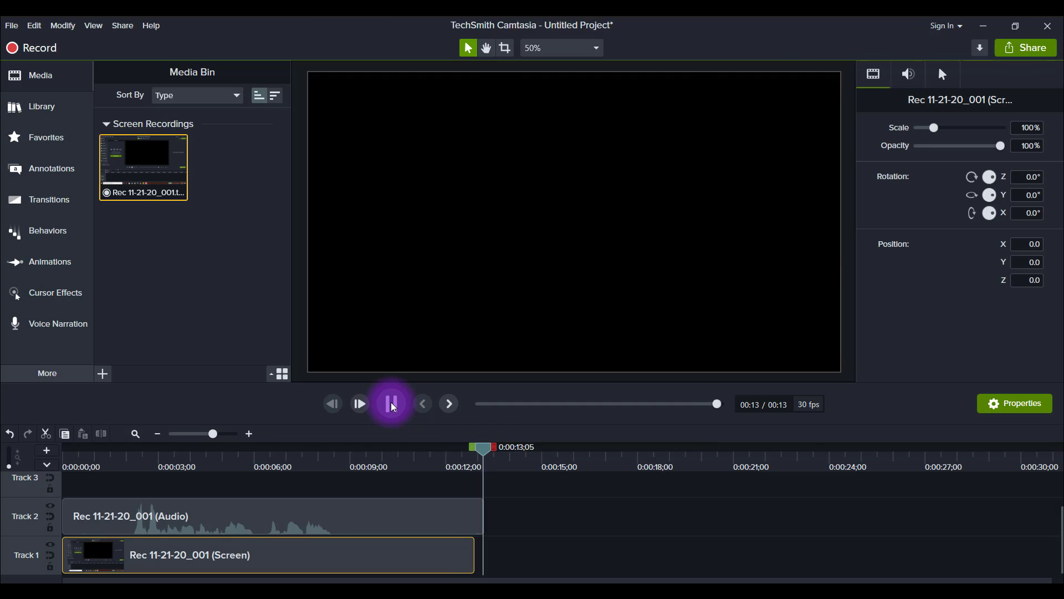
{"action": "left_click", "coordinate": [392, 404]}
{"action": "left_click", "coordinate": [392, 404]}
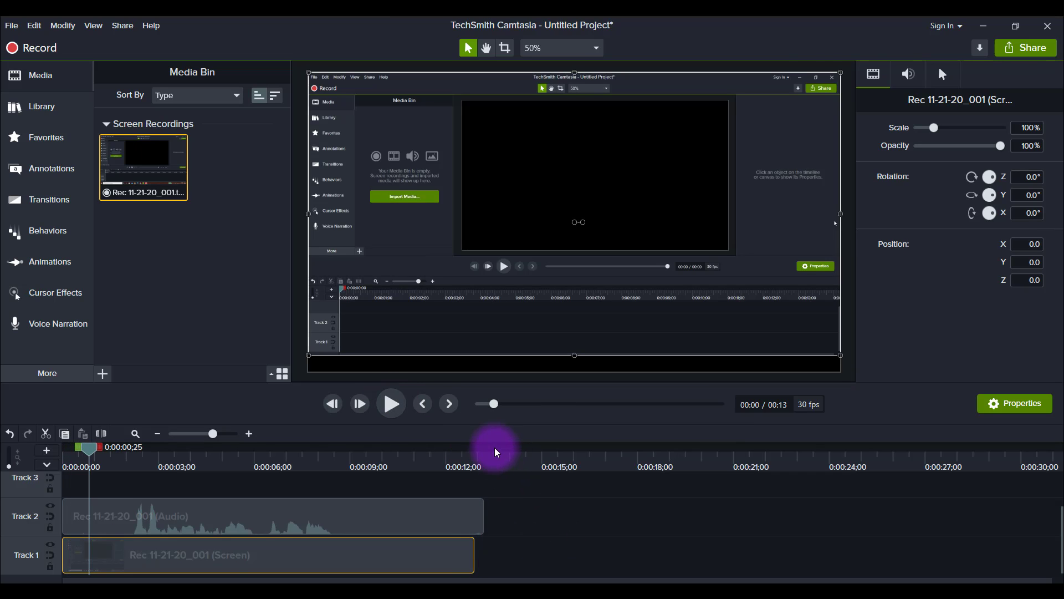
{"action": "left_click", "coordinate": [498, 465]}
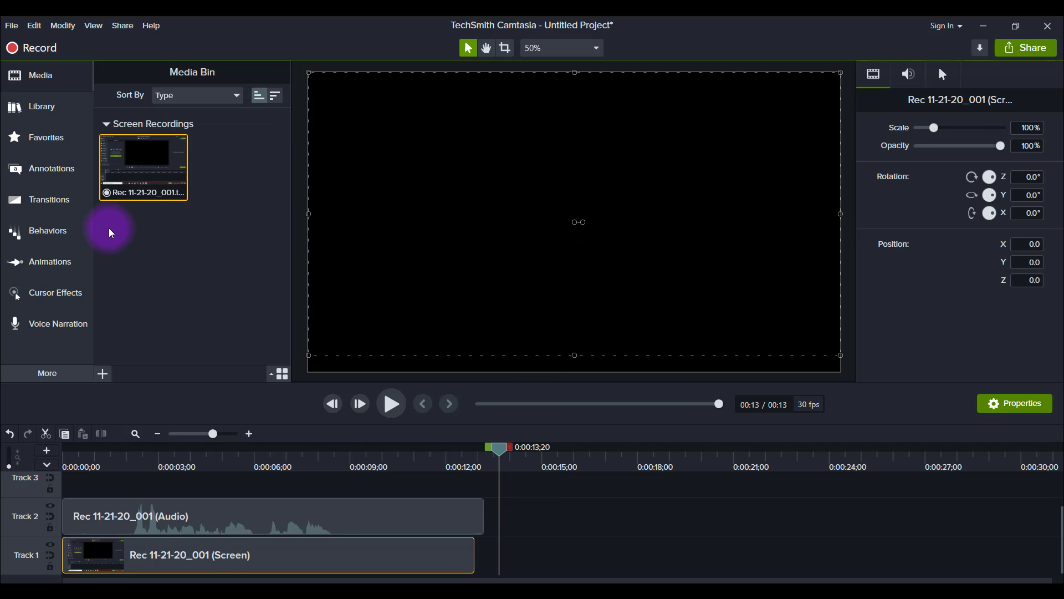
Apply the Noise Removal audio effect to the recording's audio clip on Track 2
{"action": "left_click", "coordinate": [58, 377]}
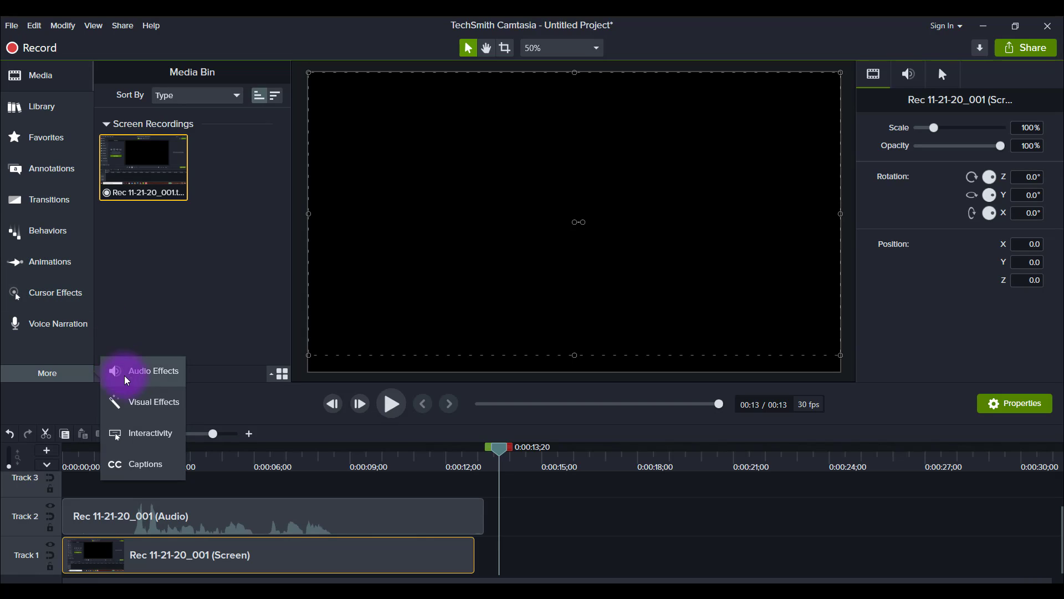
{"action": "left_click", "coordinate": [147, 372]}
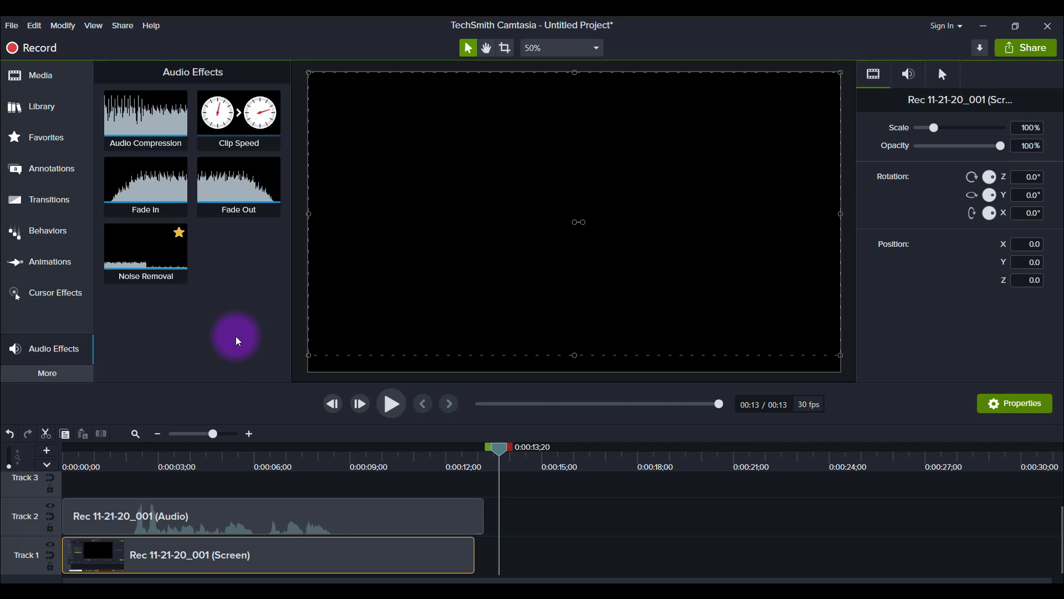
{"action": "left_click", "coordinate": [527, 513]}
{"action": "left_click", "coordinate": [432, 514]}
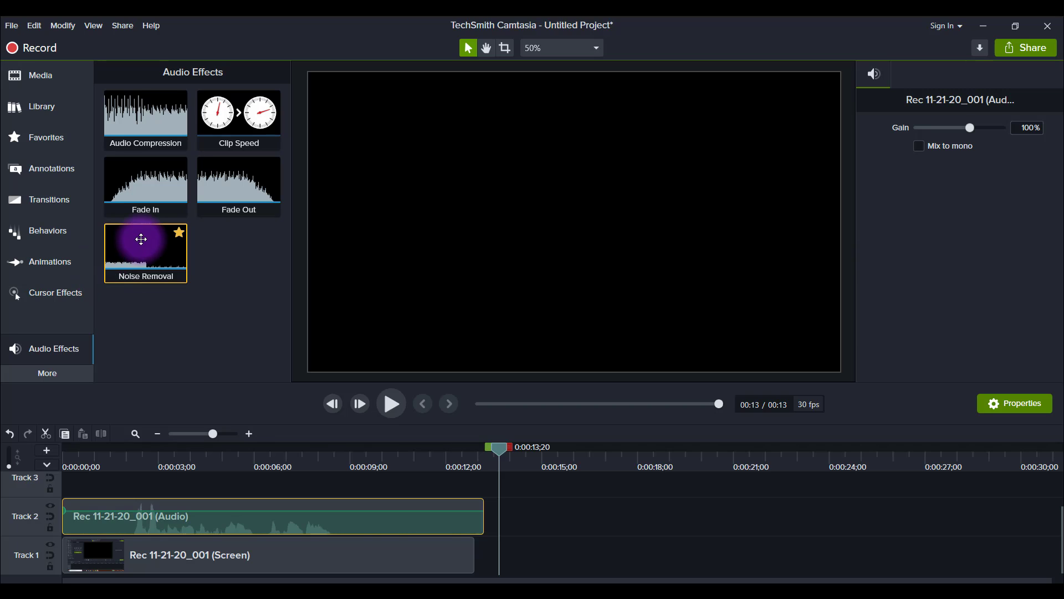
{"action": "left_click_drag", "start_coordinate": [141, 239], "coordinate": [215, 507]}
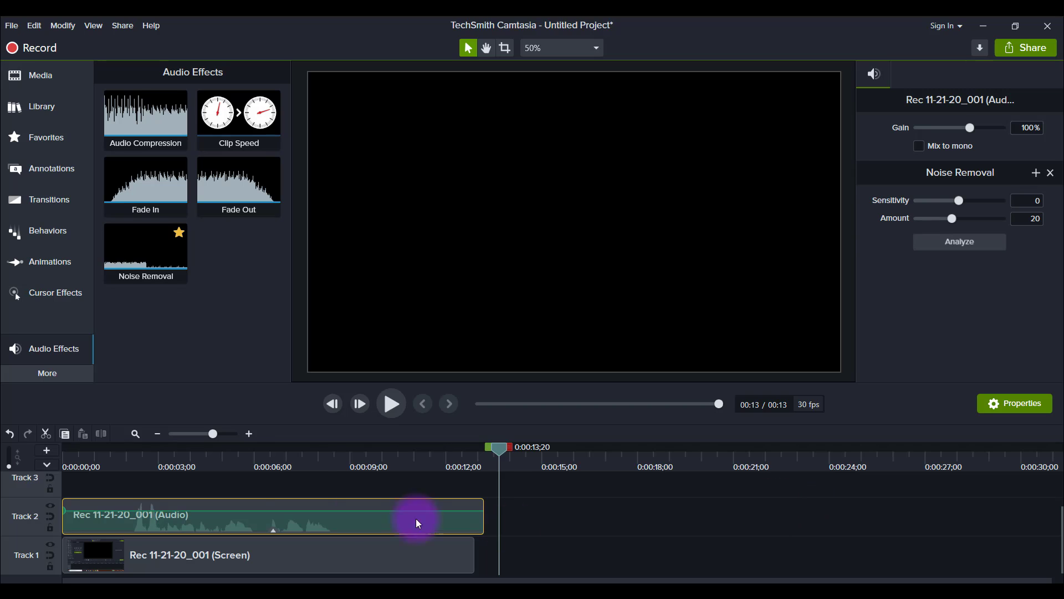
Play the recording from the start to hear the audio with the newly added Noise Removal effect
{"action": "left_click_drag", "start_coordinate": [104, 453], "coordinate": [2, 460]}
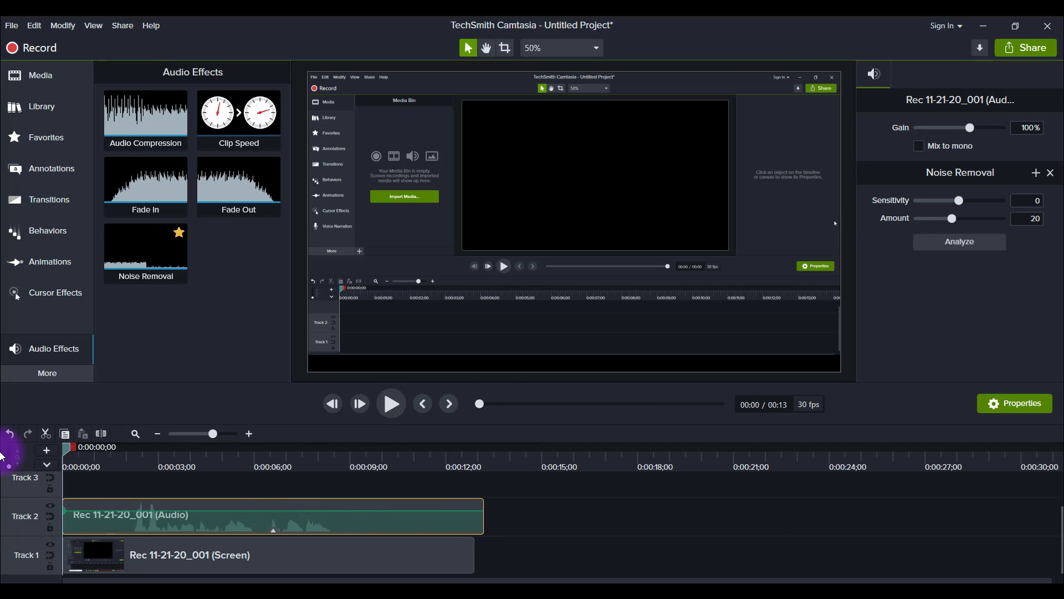
{"action": "key", "text": "space"}
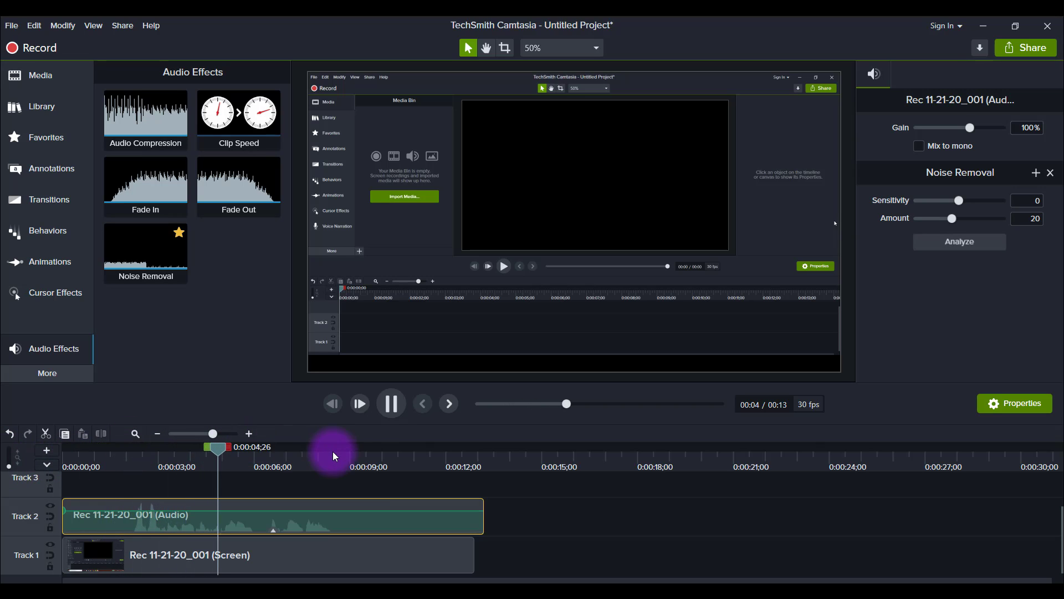
{"action": "left_click", "coordinate": [391, 417]}
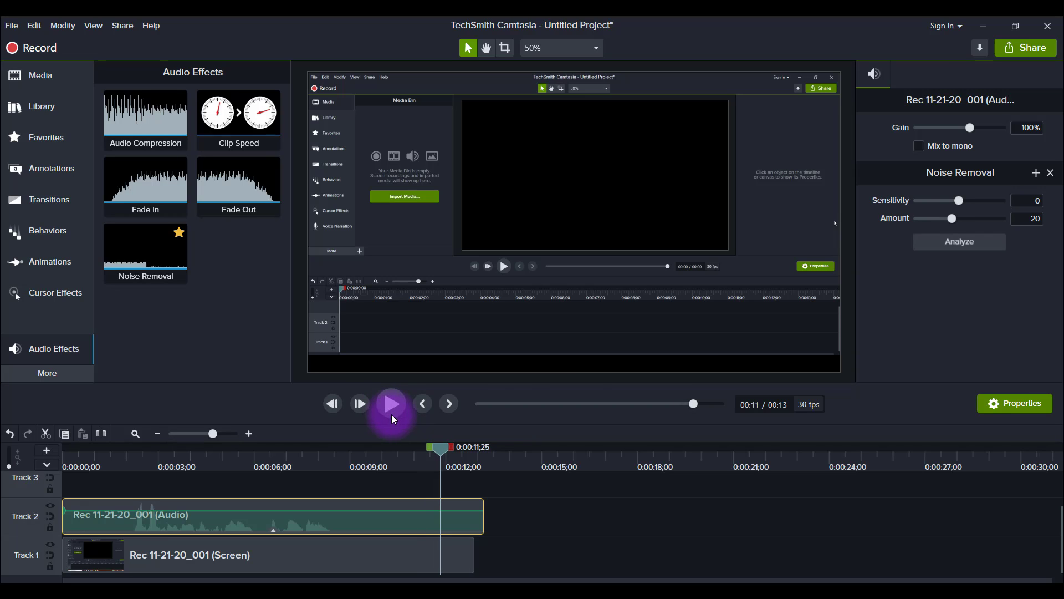
Remove the Noise Removal effect from the audio clip and play the recording from the start for comparison
{"action": "left_click", "coordinate": [1050, 175]}
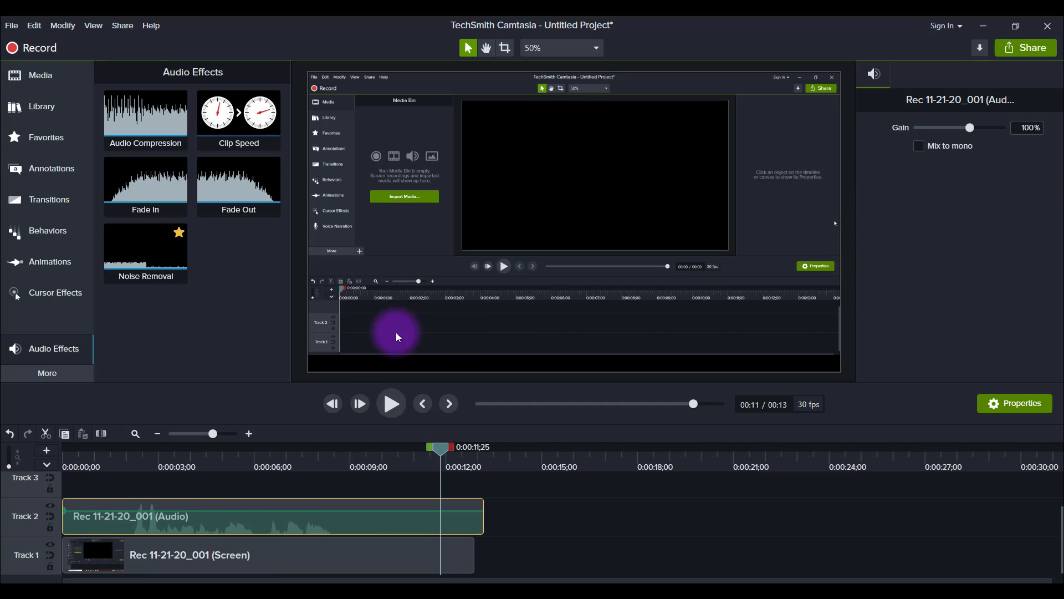
{"action": "left_click_drag", "start_coordinate": [101, 450], "coordinate": [48, 464]}
{"action": "key", "text": "space"}
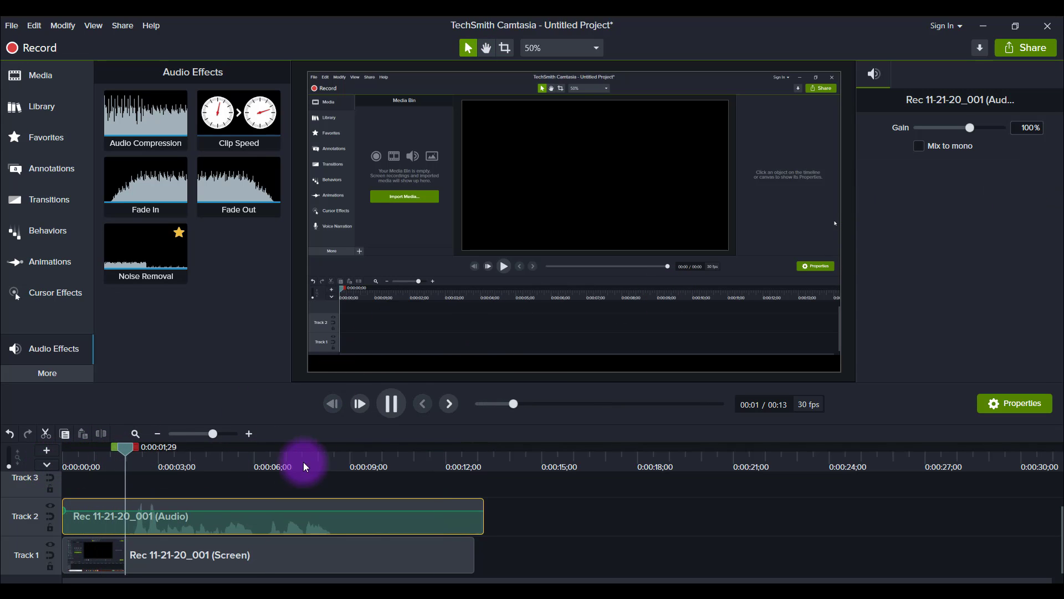
{"action": "left_click", "coordinate": [395, 401]}
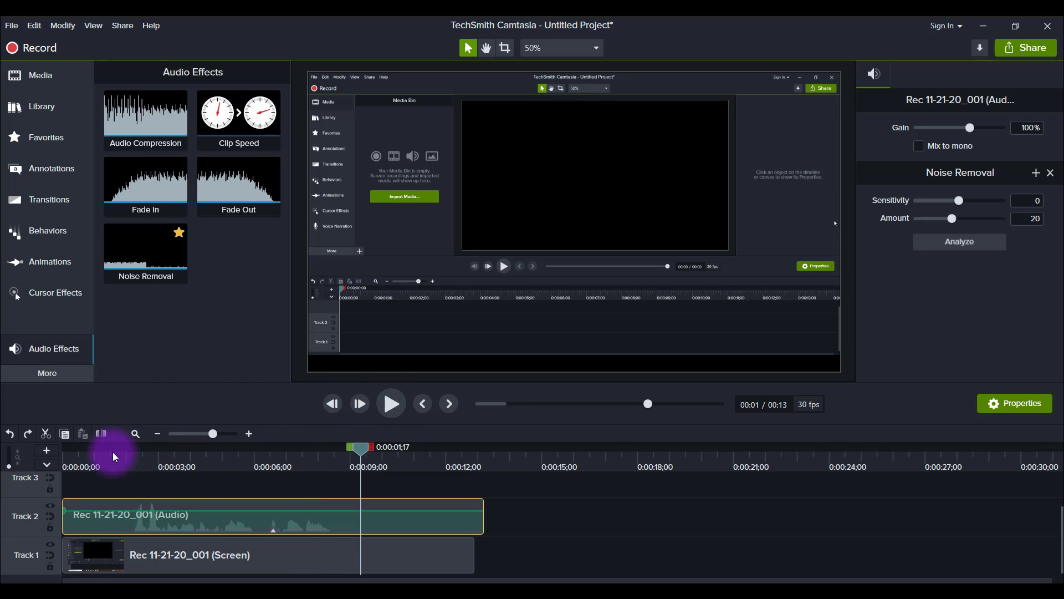
Replay the recording from the start with Noise Removal active to compare it against the untreated audio
{"action": "key", "text": "ctrl+Home"}
{"action": "key", "text": "space"}
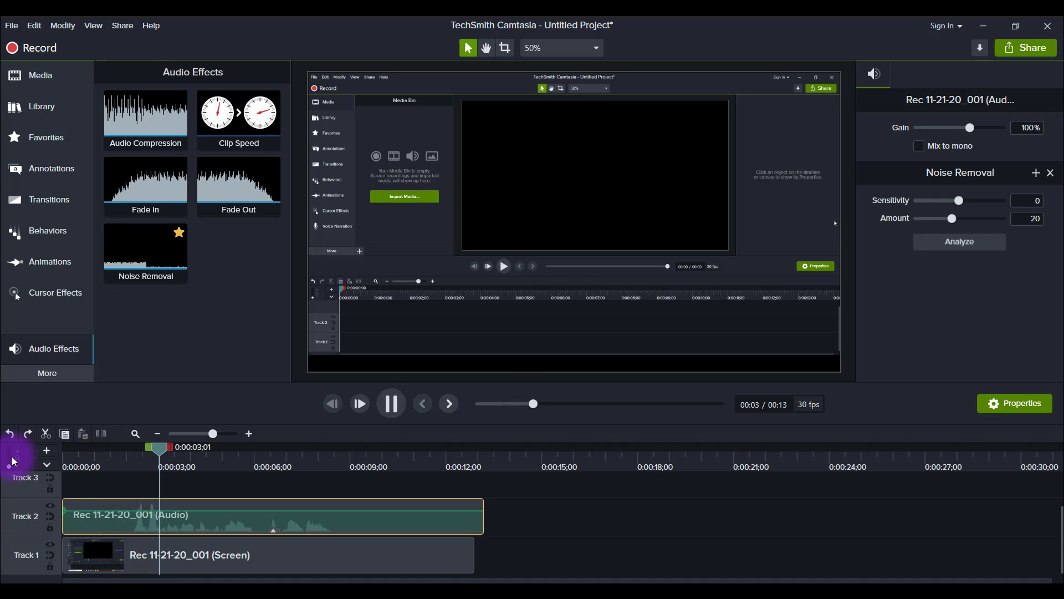
{"action": "left_click", "coordinate": [392, 403]}
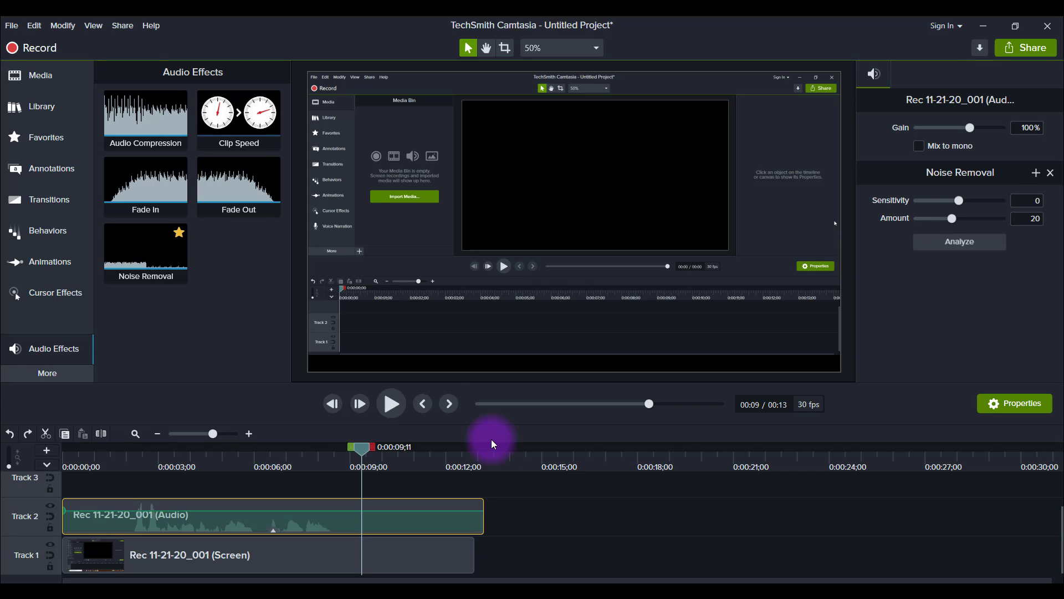
{"action": "left_click", "coordinate": [211, 175]}
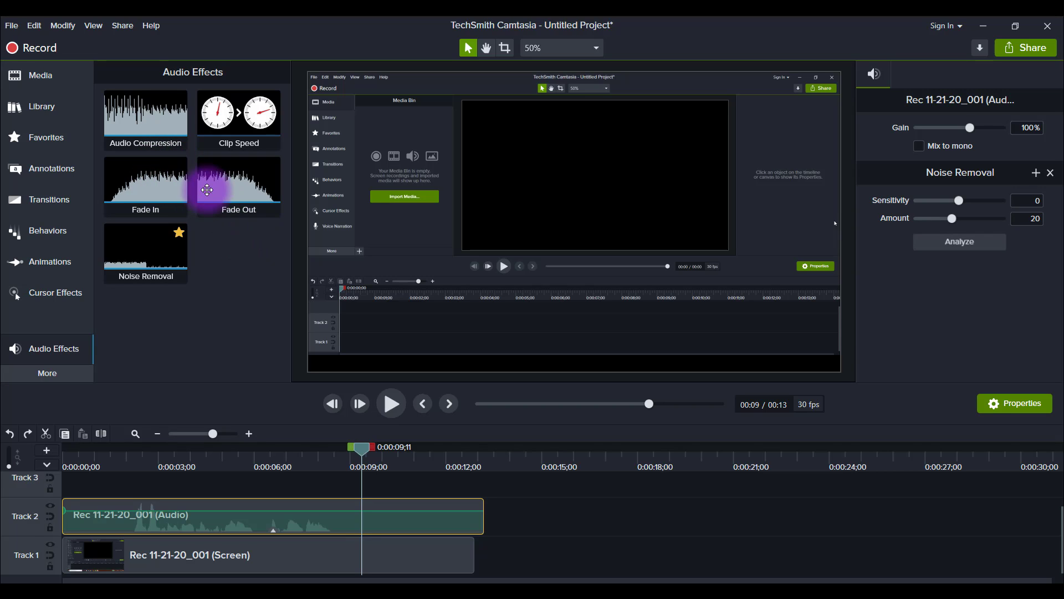
{"action": "left_click", "coordinate": [248, 208]}
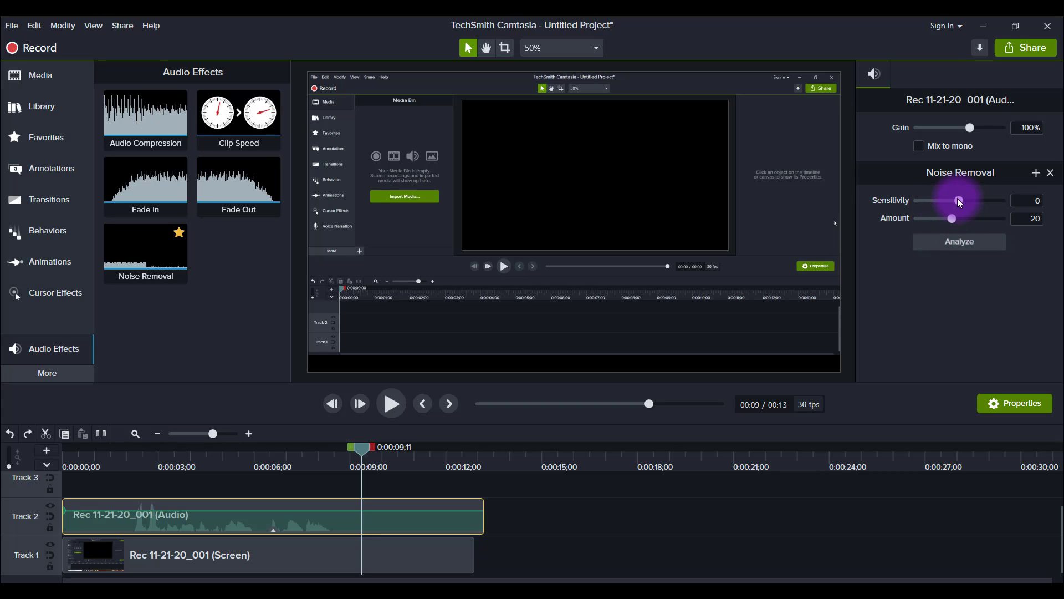
Try a Noise Removal sensitivity of -10 on the audio clip and bring it back up to around the default
{"action": "left_click_drag", "start_coordinate": [958, 200], "coordinate": [938, 201]}
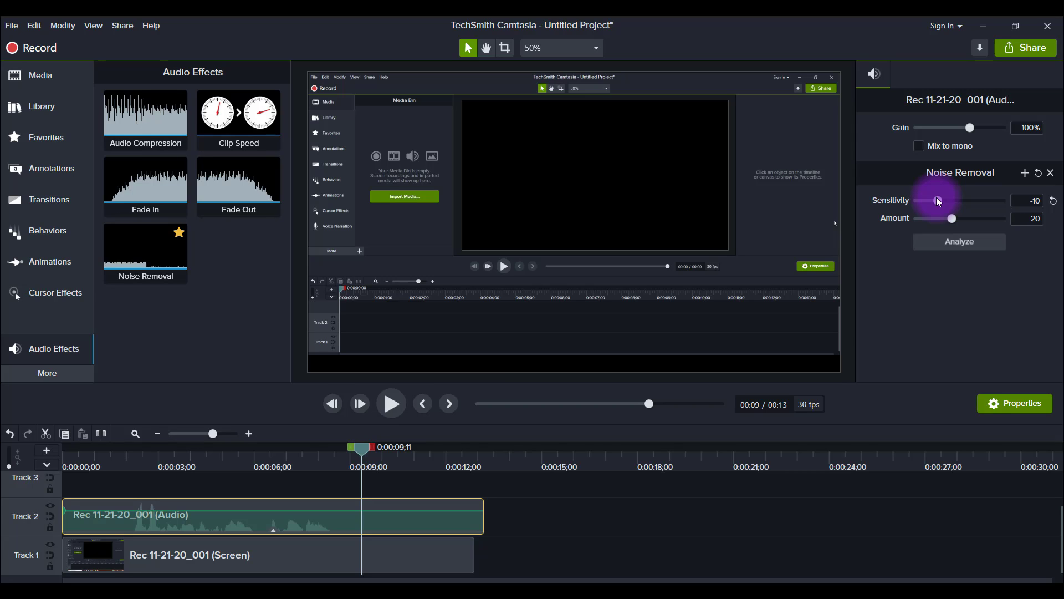
{"action": "left_click_drag", "start_coordinate": [937, 200], "coordinate": [939, 201]}
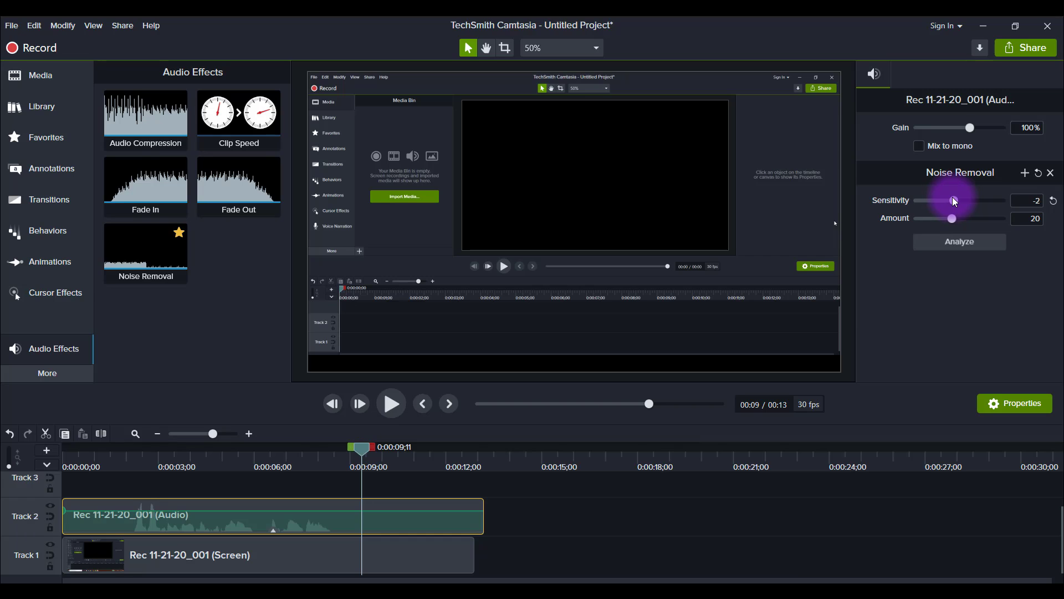
{"action": "left_click_drag", "start_coordinate": [957, 201], "coordinate": [959, 201]}
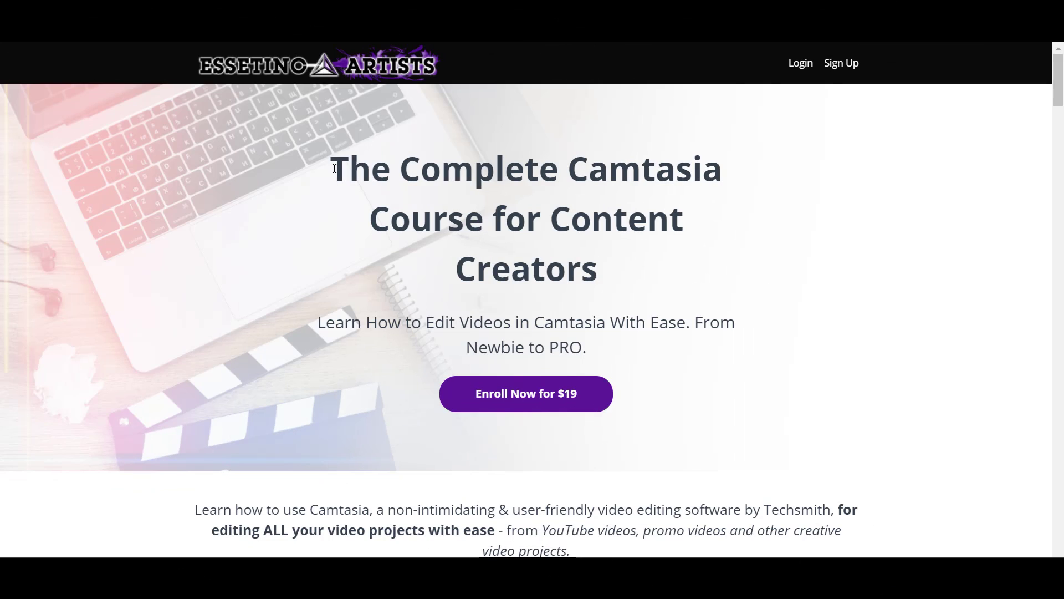
Switch to the browser and examine the Complete Camtasia Course for Content Creators page down to its Course Curriculum
{"action": "left_click_drag", "start_coordinate": [335, 169], "coordinate": [648, 272]}
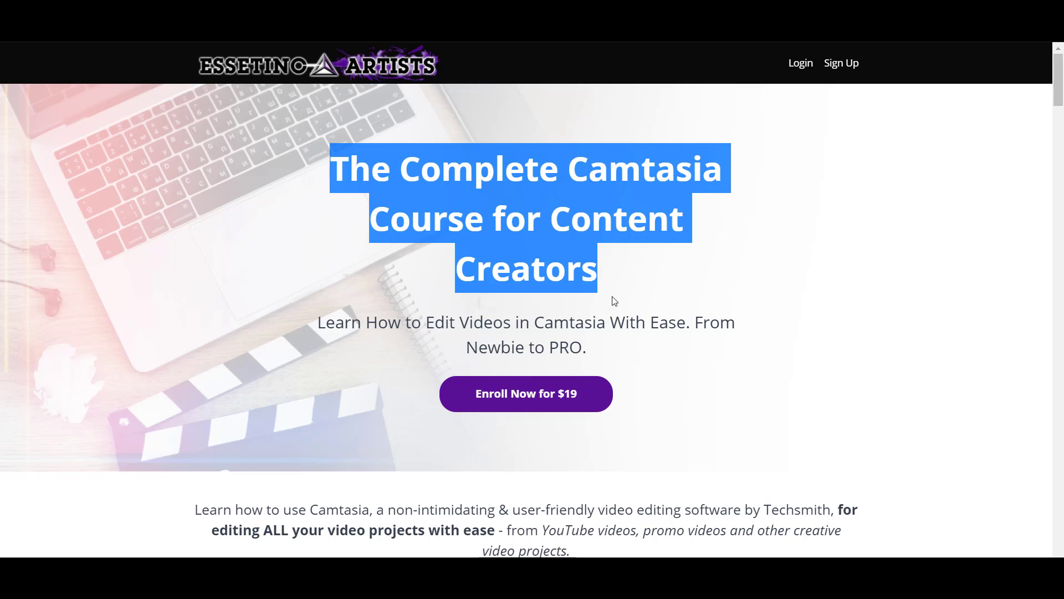
{"action": "left_click", "coordinate": [652, 372]}
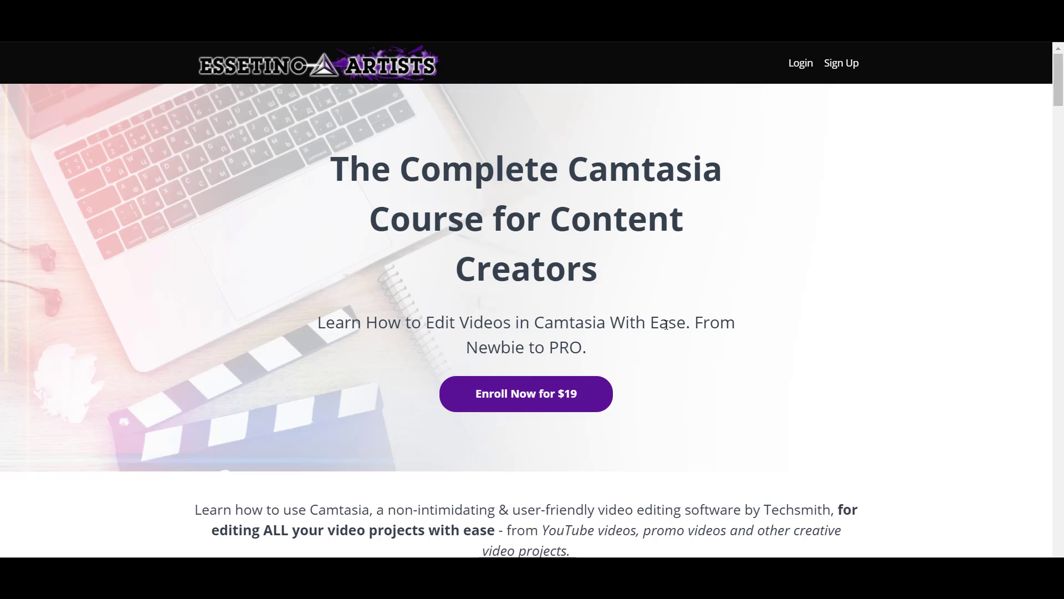
{"action": "scroll", "coordinate": [652, 374], "scroll_direction": "down", "scroll_amount": 1}
{"action": "scroll", "coordinate": [652, 374], "scroll_direction": "down", "scroll_amount": 5}
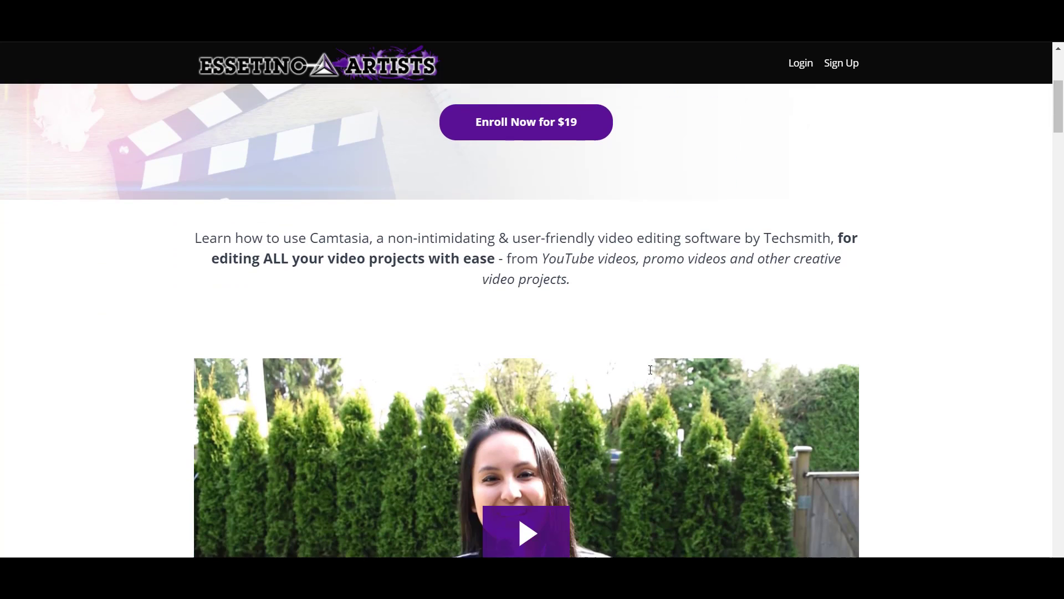
{"action": "scroll", "coordinate": [650, 369], "scroll_direction": "down", "scroll_amount": 5}
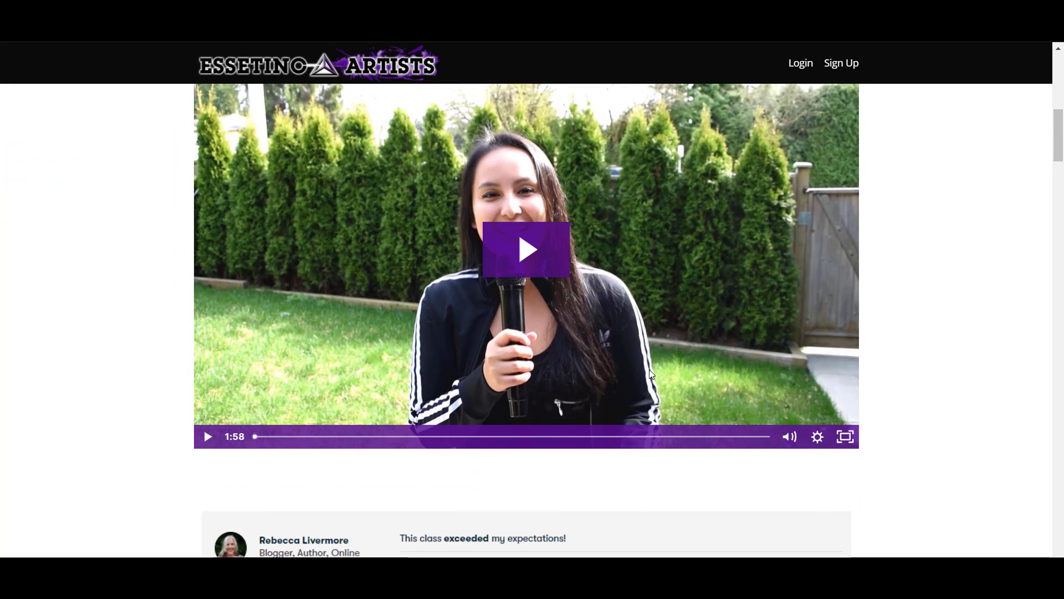
{"action": "scroll", "coordinate": [652, 374], "scroll_direction": "down", "scroll_amount": 6}
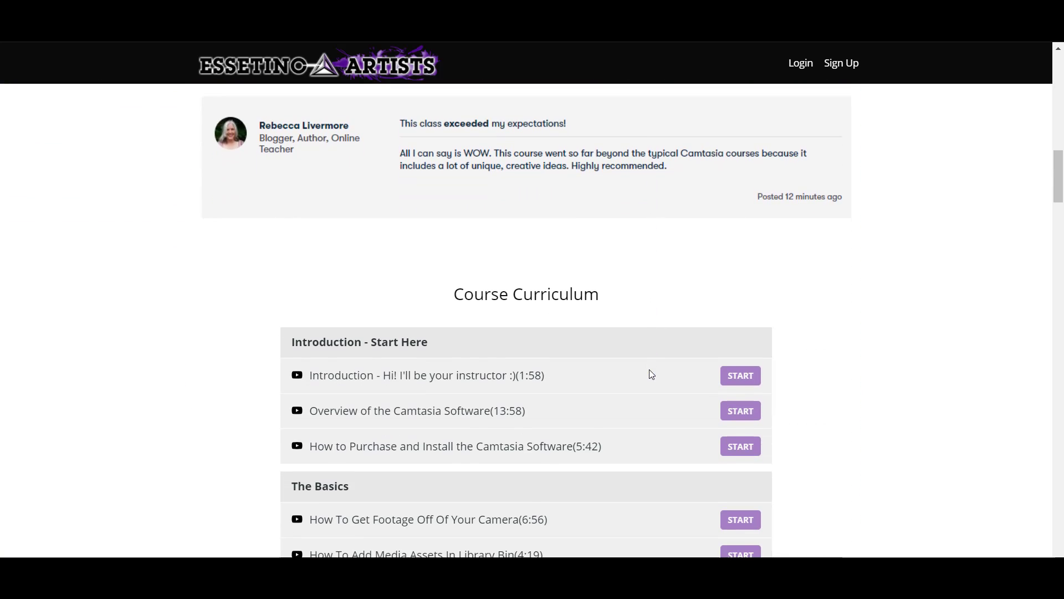